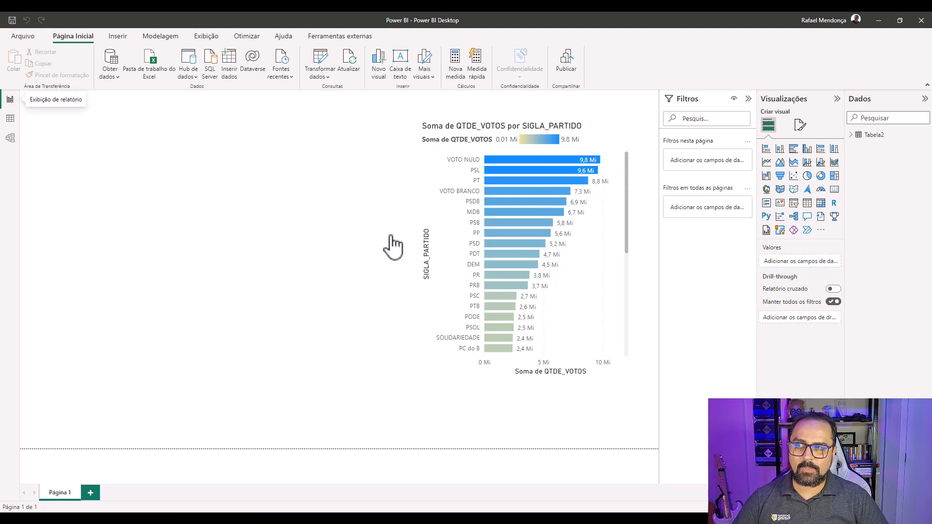
Examine the rows of Tabela2 in the data view and the PT bar in the chart of votes by party
left_click(10, 121)
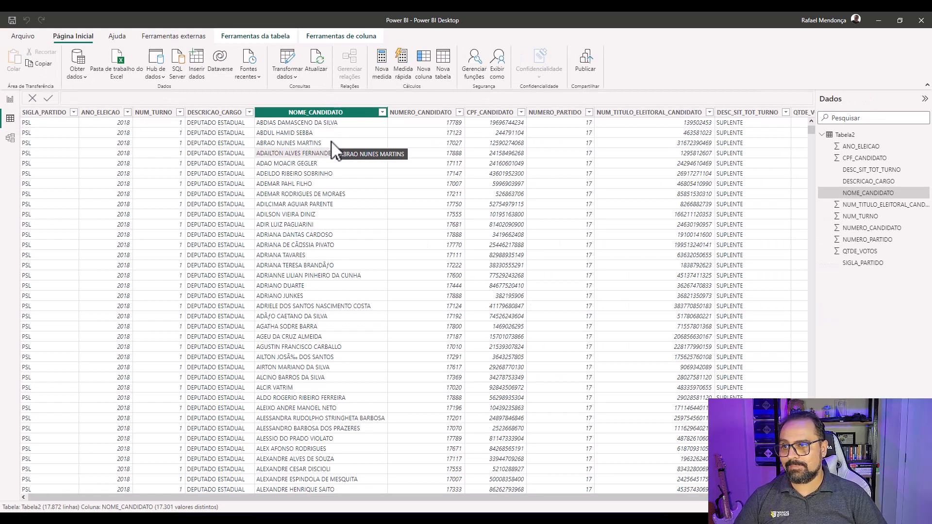
scroll(335, 150, "down", 4)
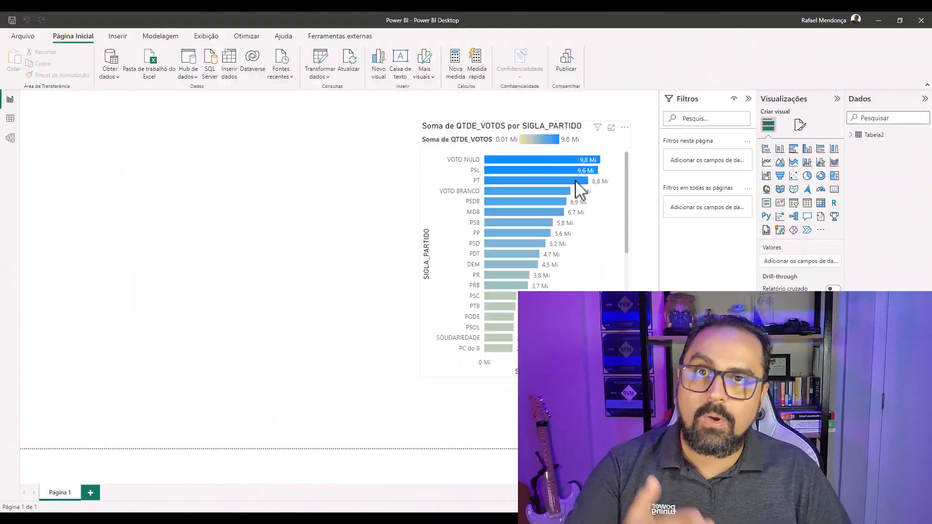
mouse_move(576, 182)
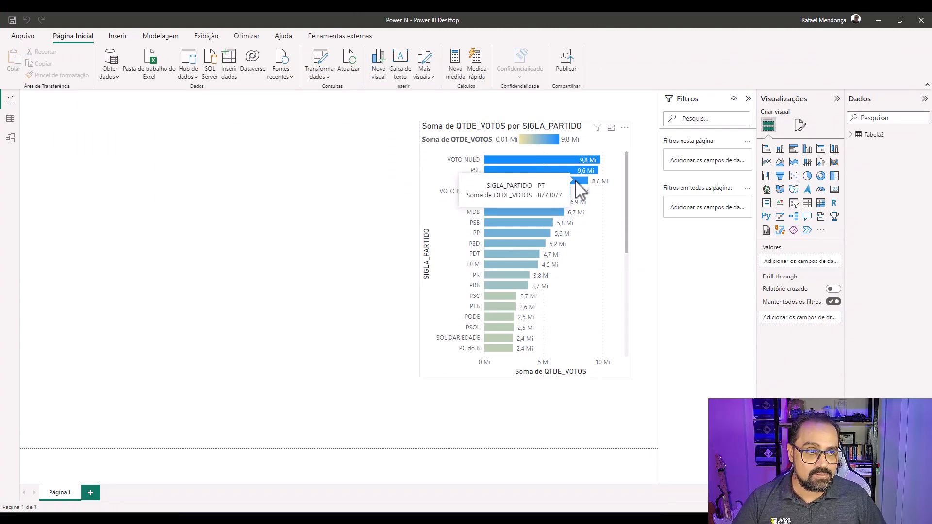
left_click(623, 180)
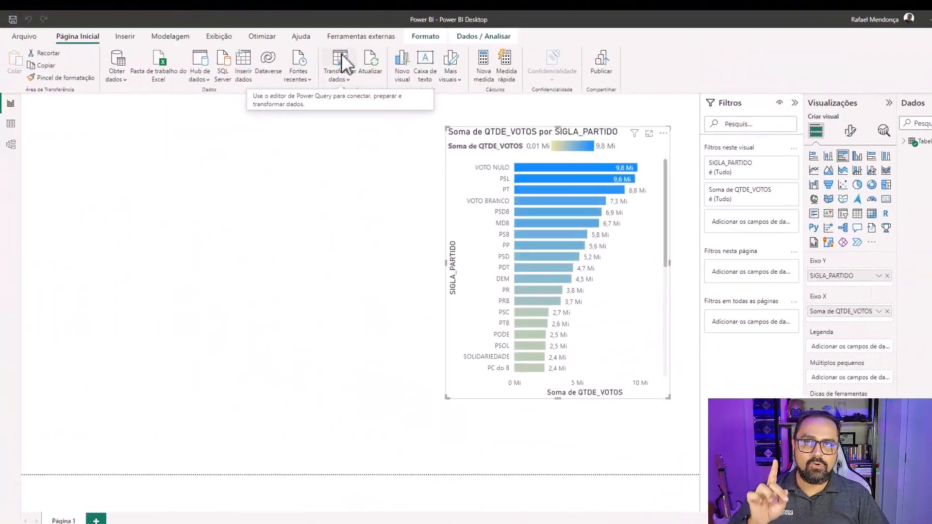
Open Tabela2 in the Power Query Editor and keep only the SIGLA_PARTIDO and QTDE_VOTOS columns
left_click(341, 60)
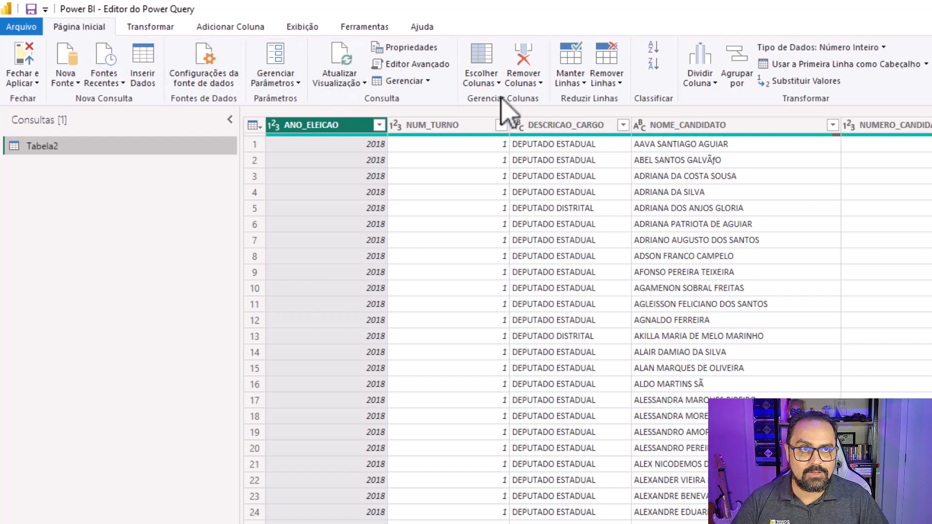
left_click(474, 53)
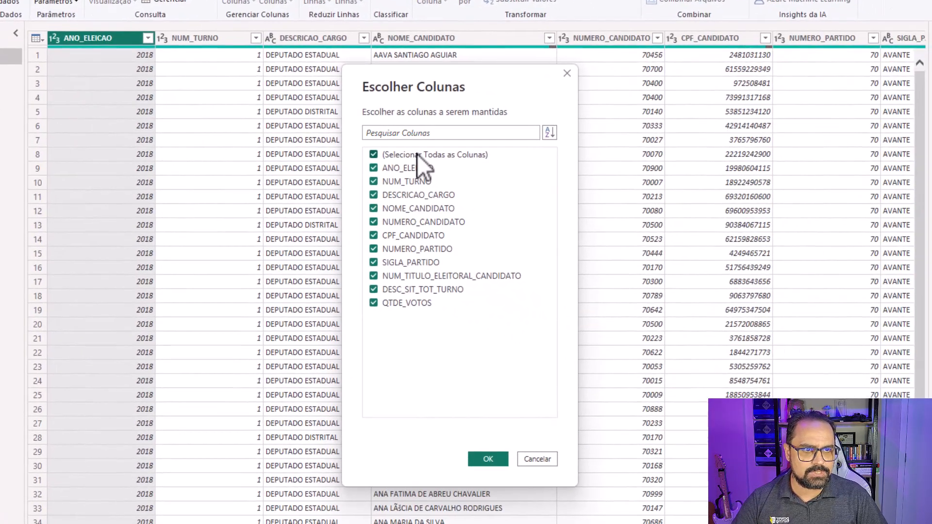
left_click(675, 252)
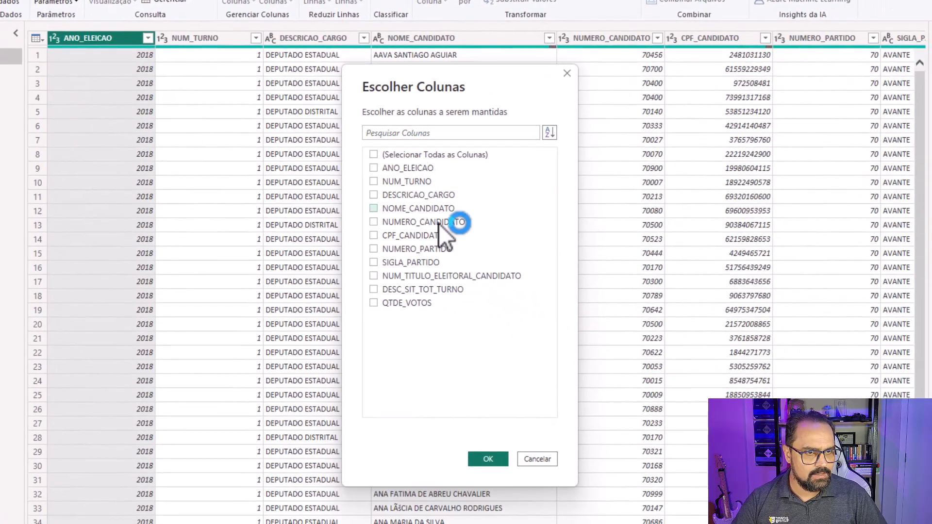
left_click(413, 264)
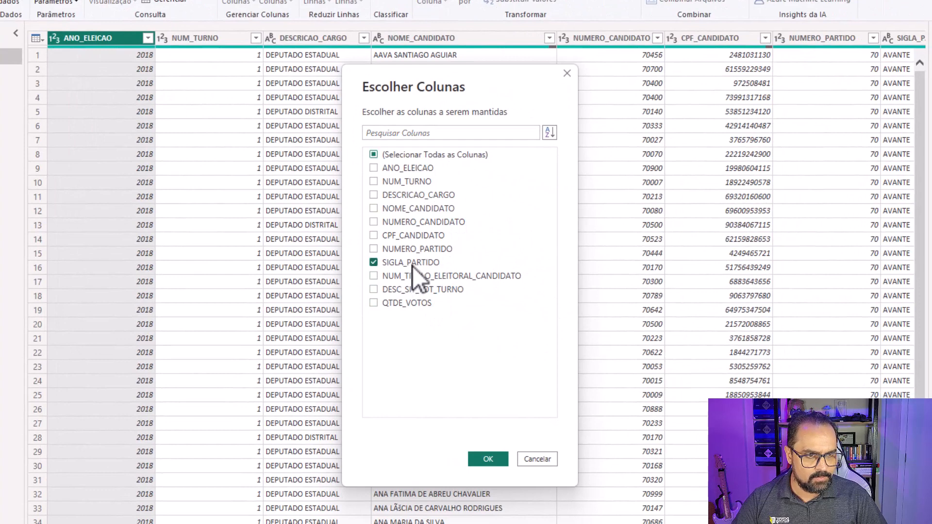
left_click(406, 304)
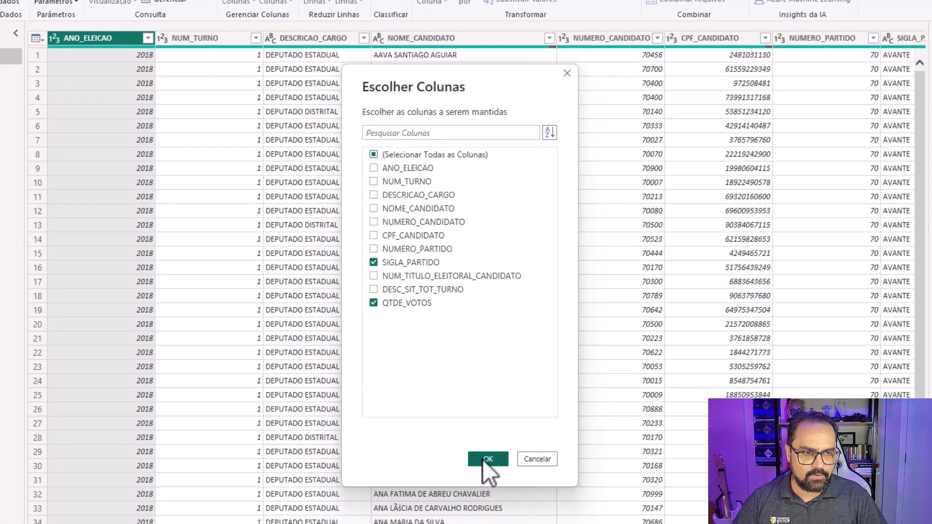
left_click(486, 459)
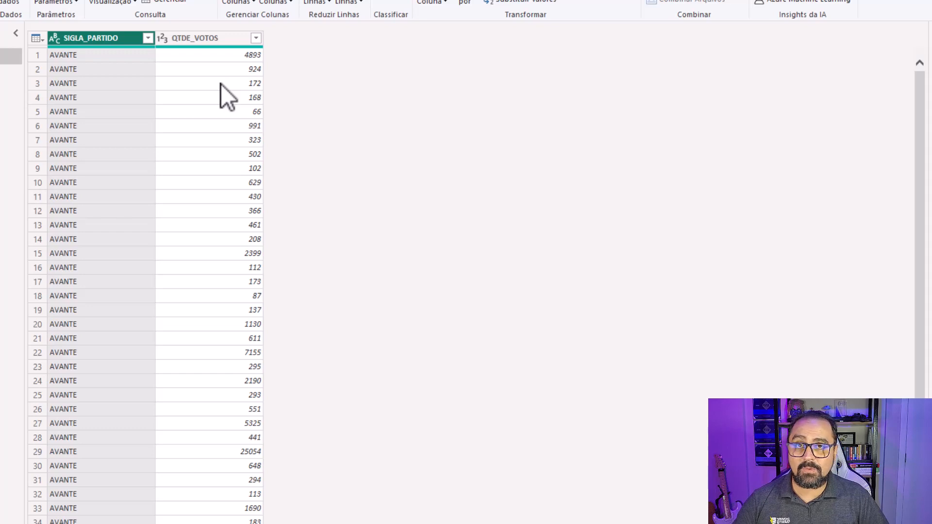
Group the table by SIGLA_PARTIDO, summing (Soma) QTDE_VOTOS into a new column named Total de Votos
right_click(92, 39)
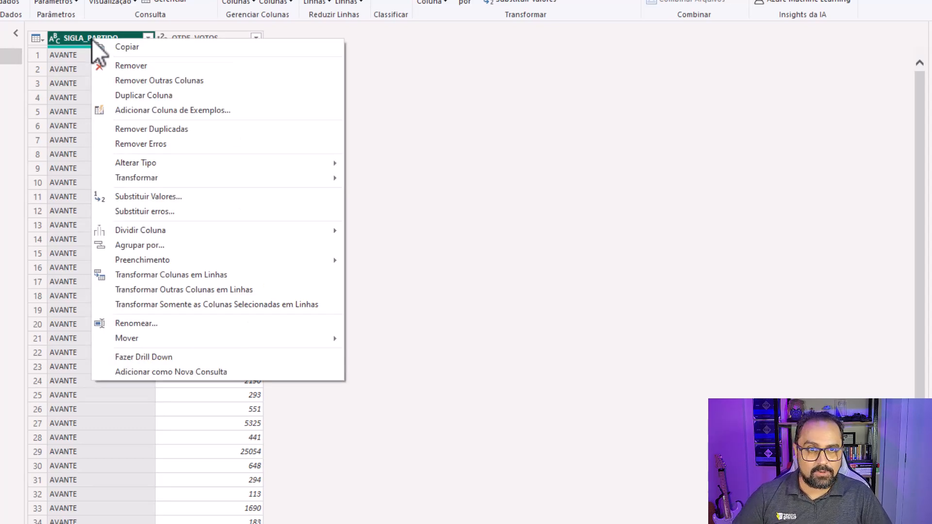
left_click(155, 252)
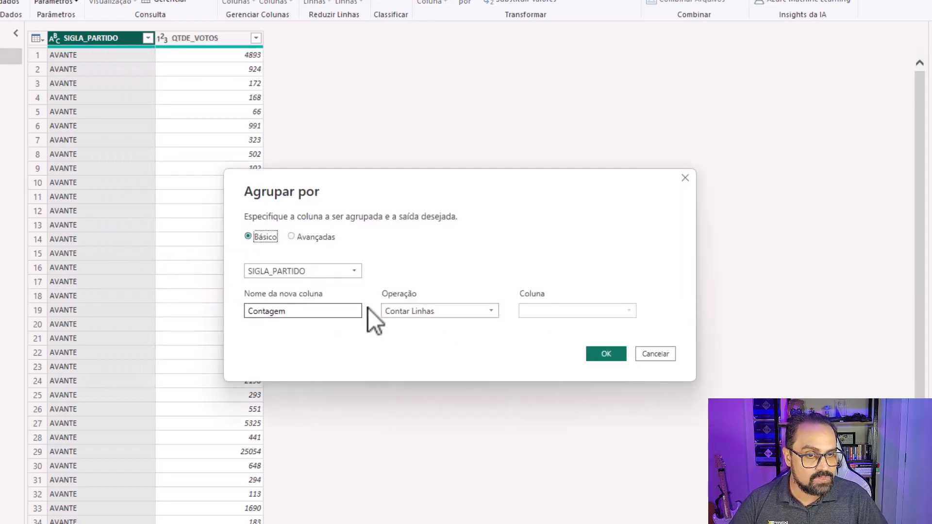
left_click(339, 312)
left_click(441, 313)
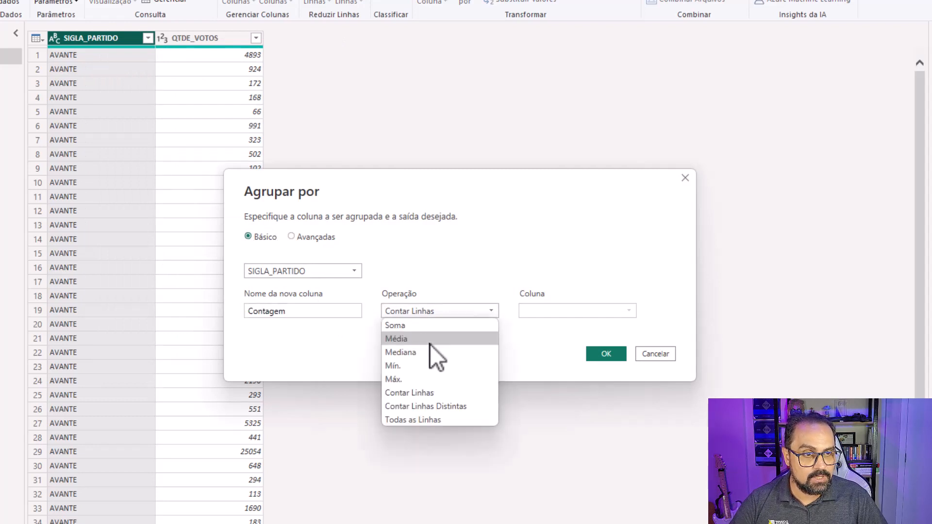
left_click(406, 326)
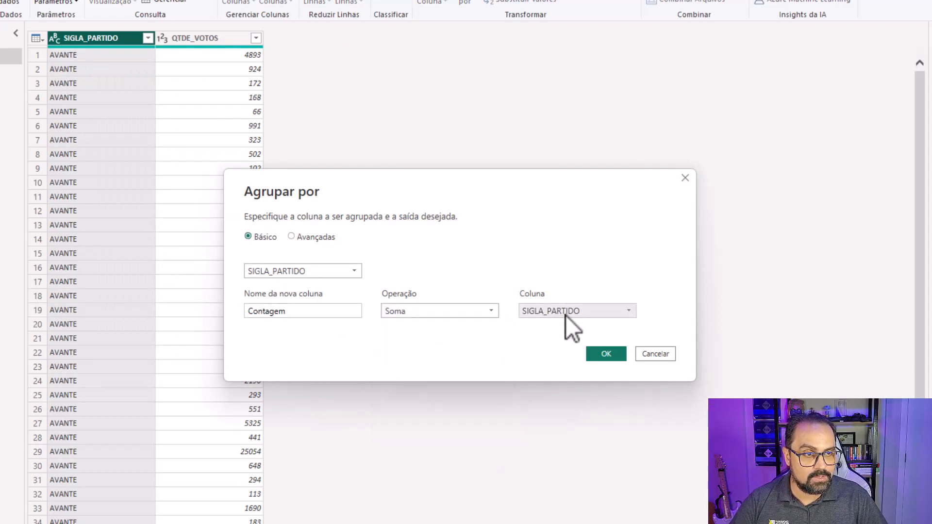
left_click(566, 316)
left_click(549, 340)
left_click_drag(303, 313, 101, 307)
type("Total de Votos")
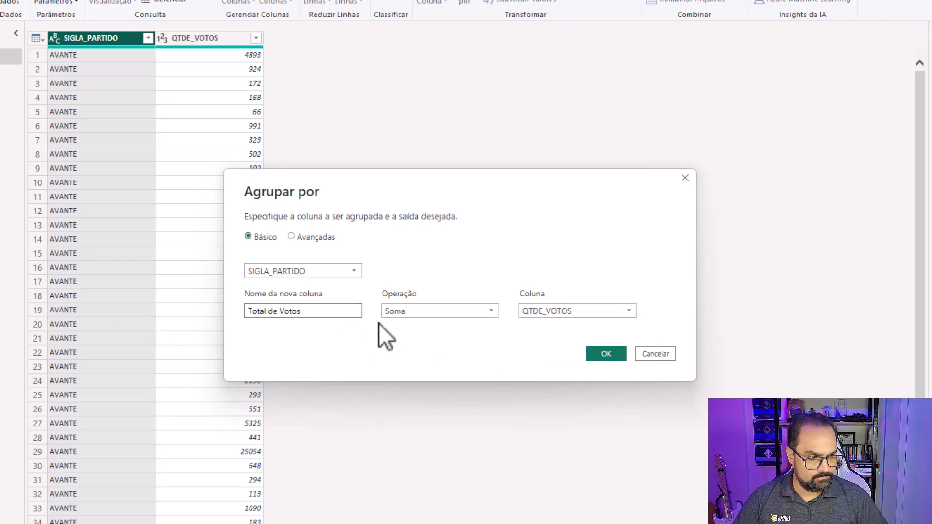
left_click(606, 358)
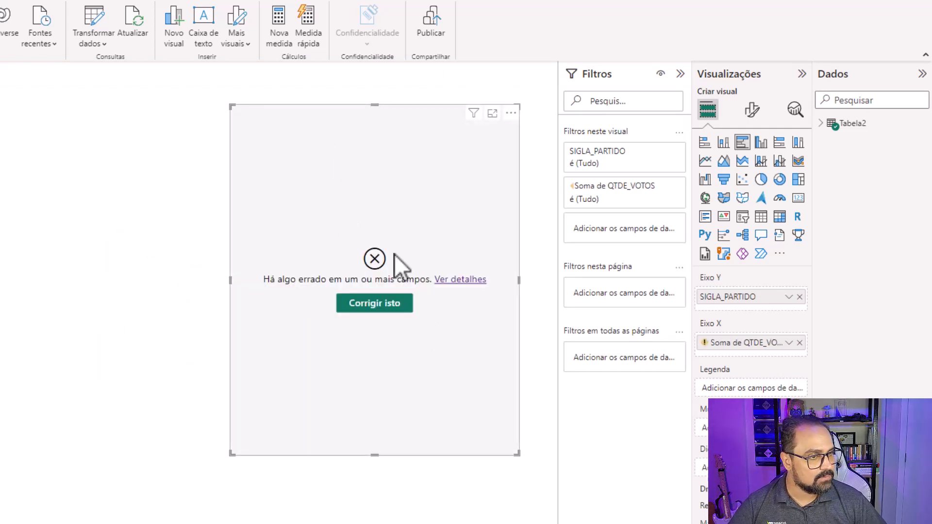
Replace the broken QTDE_VOTOS field on the bar chart's X axis with Total de Votos from Tabela2
mouse_move(749, 344)
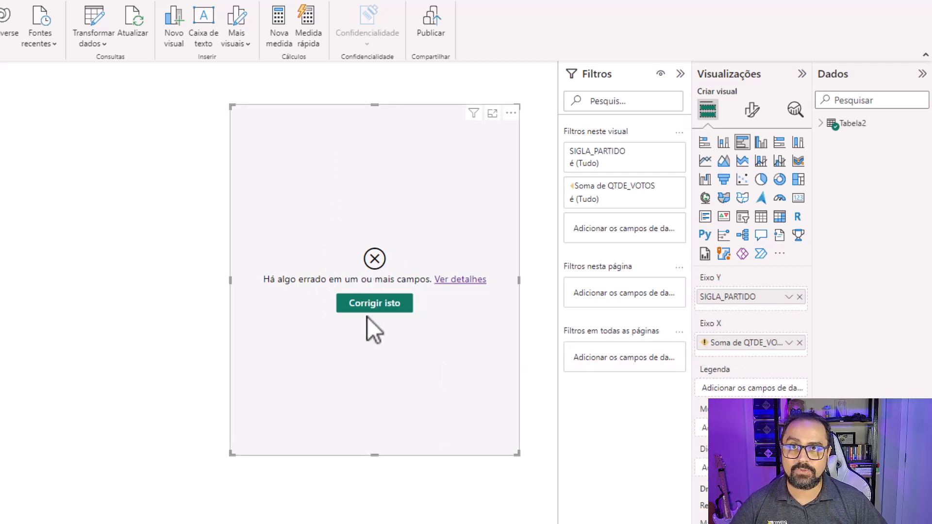
left_click(800, 343)
left_click(821, 124)
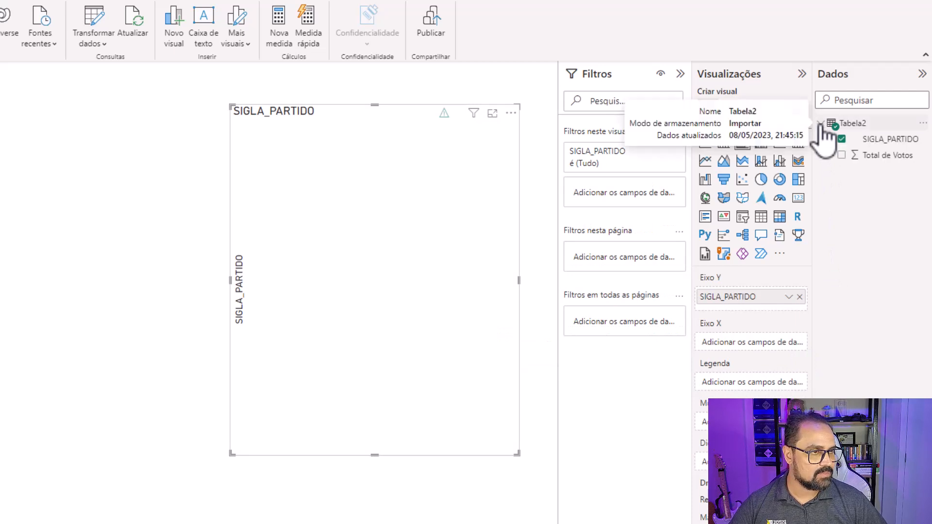
left_click_drag(852, 155, 396, 277)
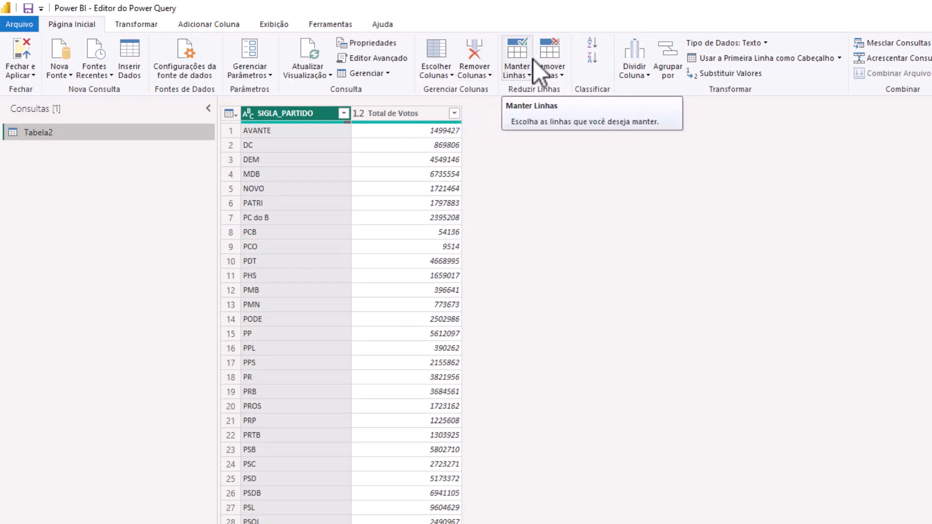
Keep only the first 10 rows of Tabela2 in the Power Query Editor
left_click(529, 75)
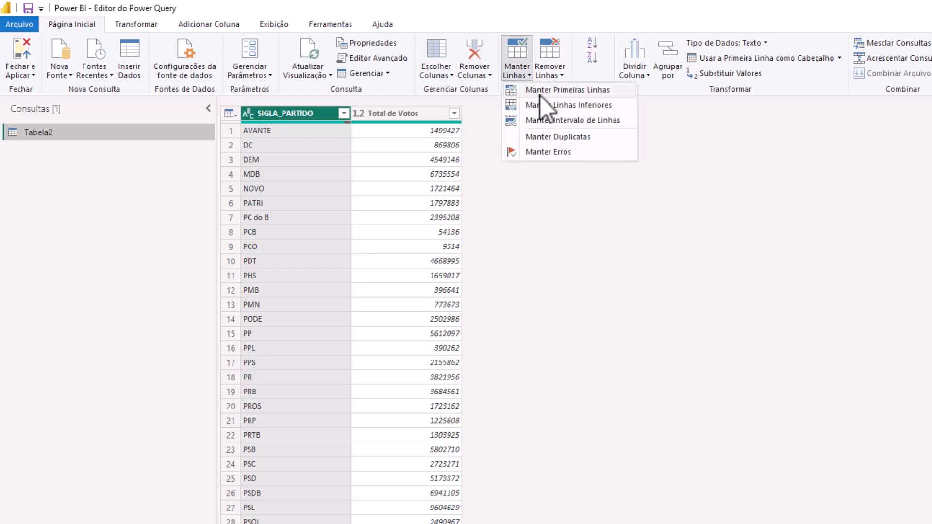
left_click(568, 90)
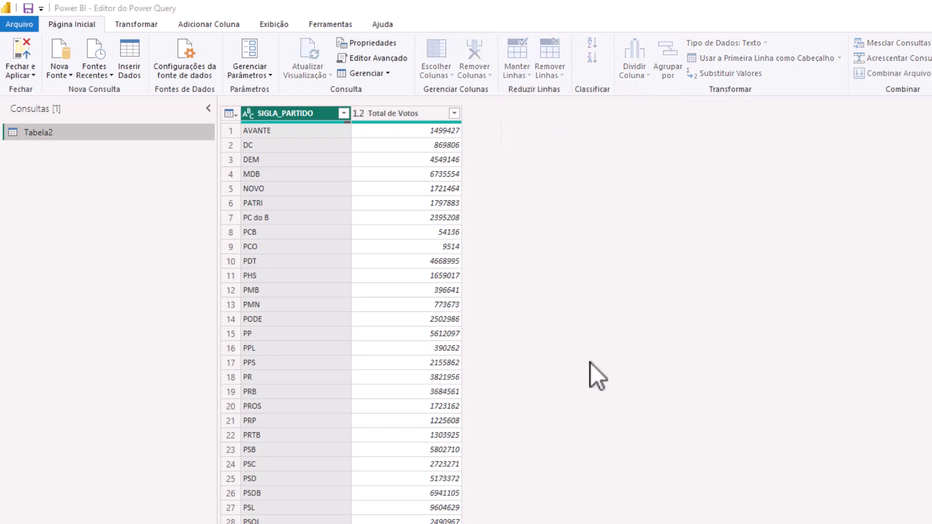
type("10")
key("Return")
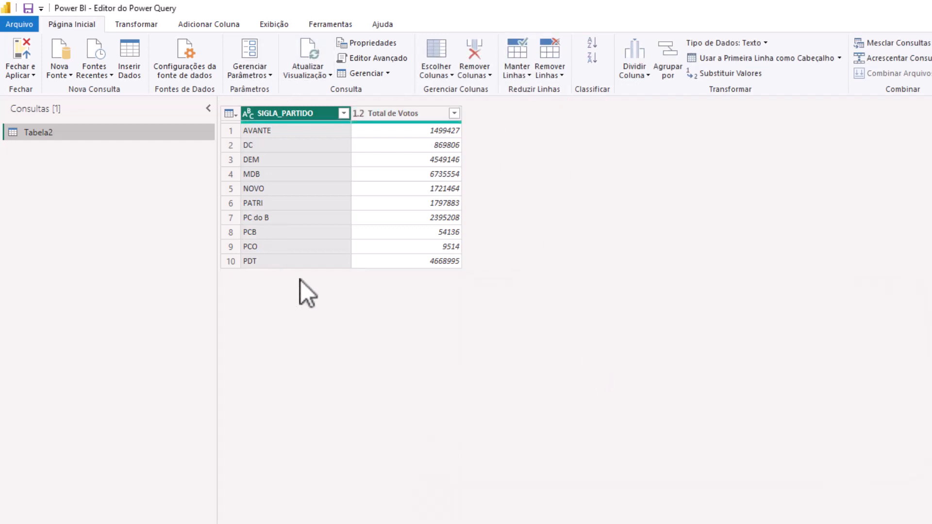
left_click(276, 133)
left_click(281, 145)
left_click(276, 159)
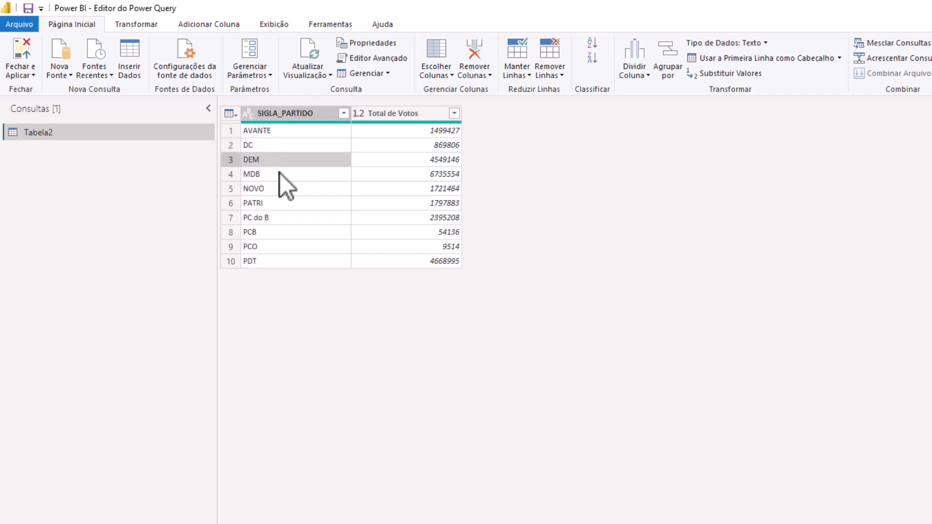
left_click(280, 174)
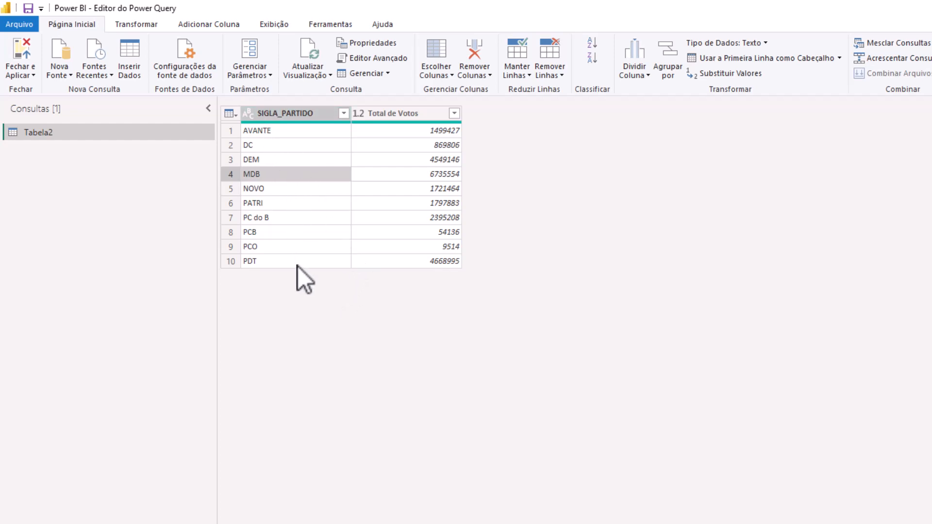
Transform the SIGLA_PARTIDO column so that each word is capitalized
left_click(140, 26)
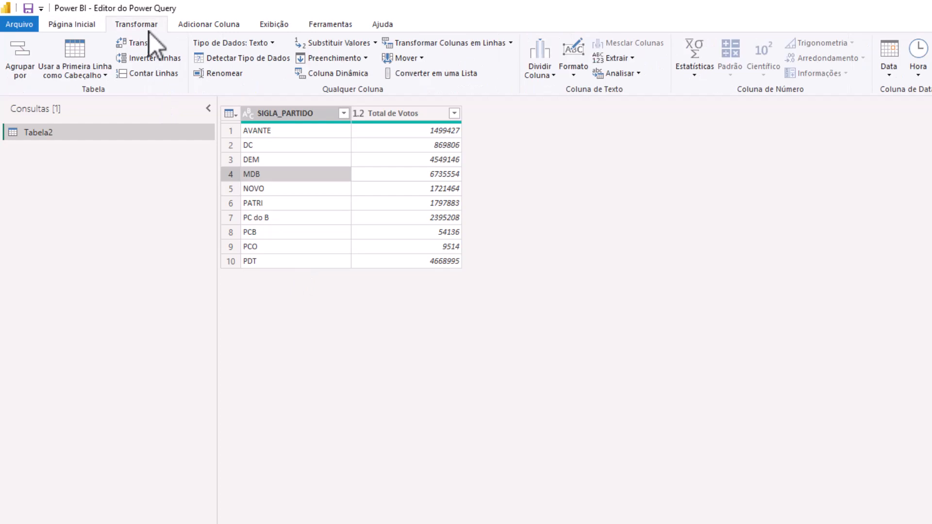
left_click(299, 112)
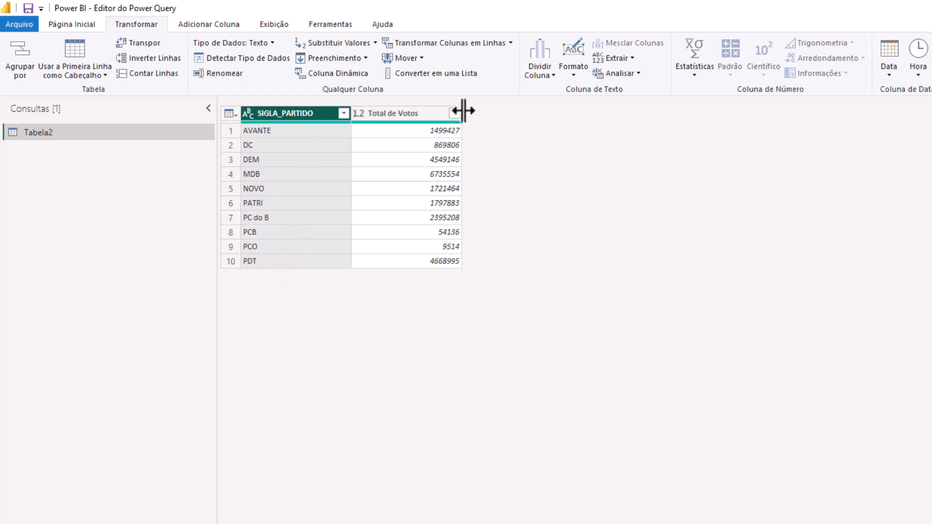
left_click(574, 73)
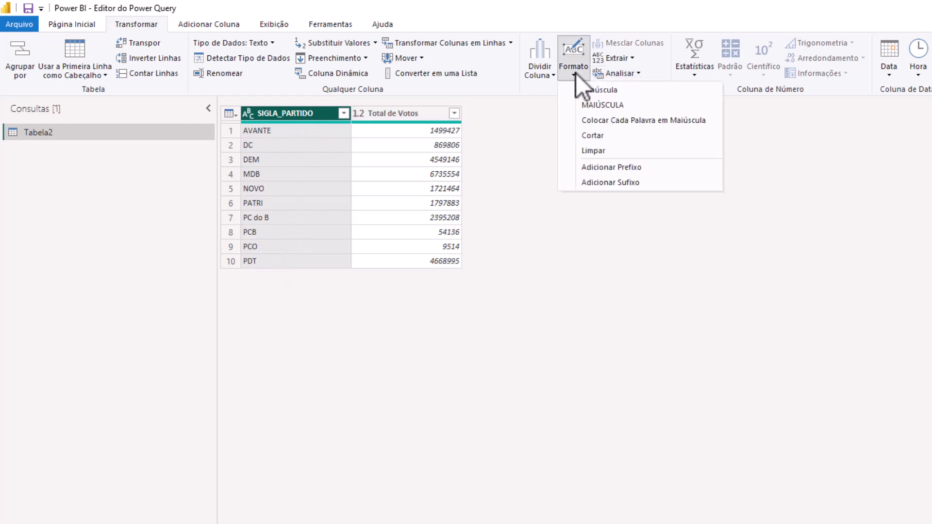
left_click(606, 120)
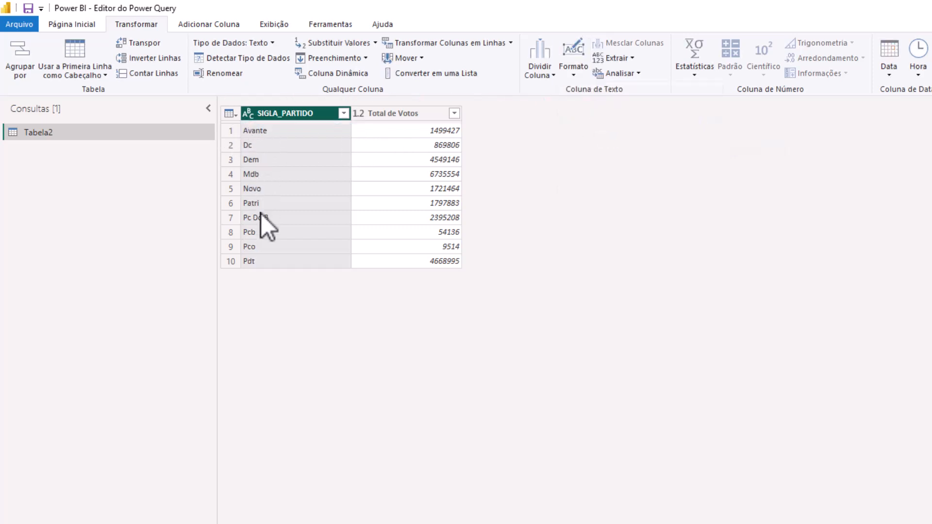
Convert the SIGLA_PARTIDO text to lowercase and finally to uppercase
left_click(576, 72)
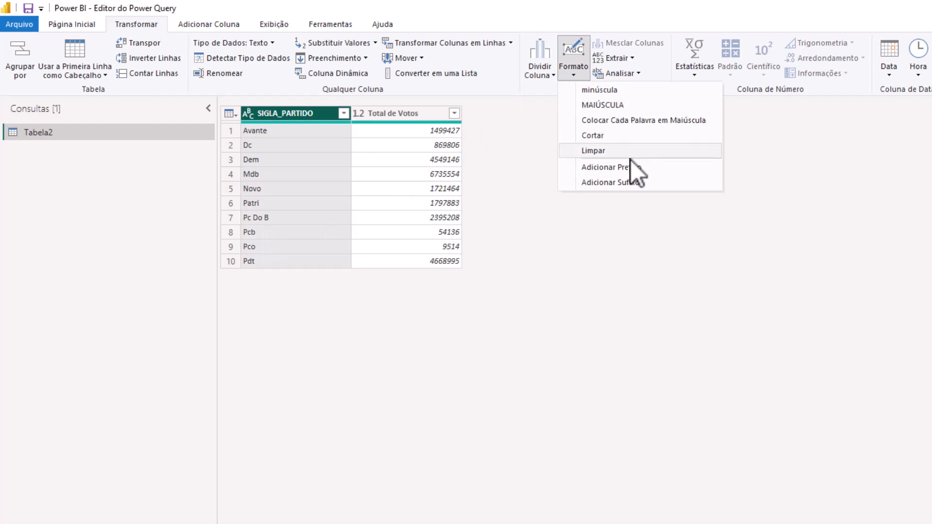
left_click(618, 92)
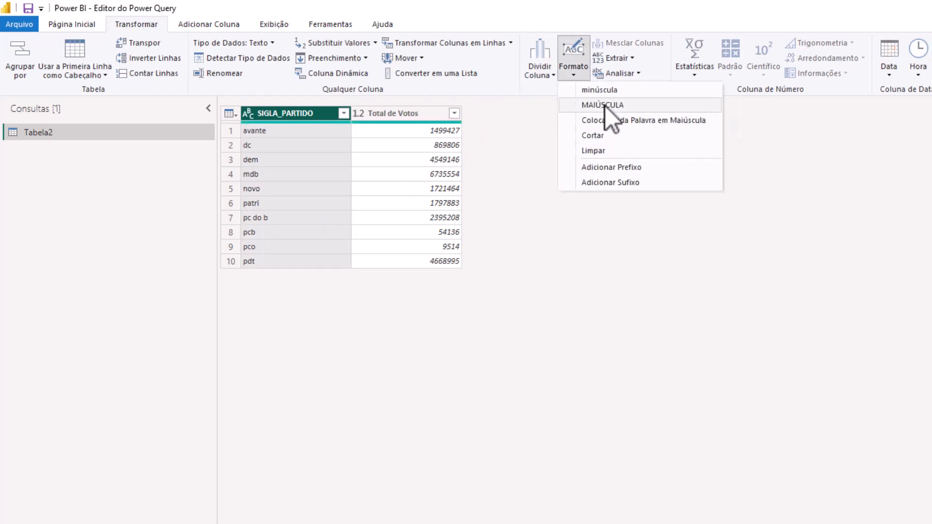
left_click(605, 106)
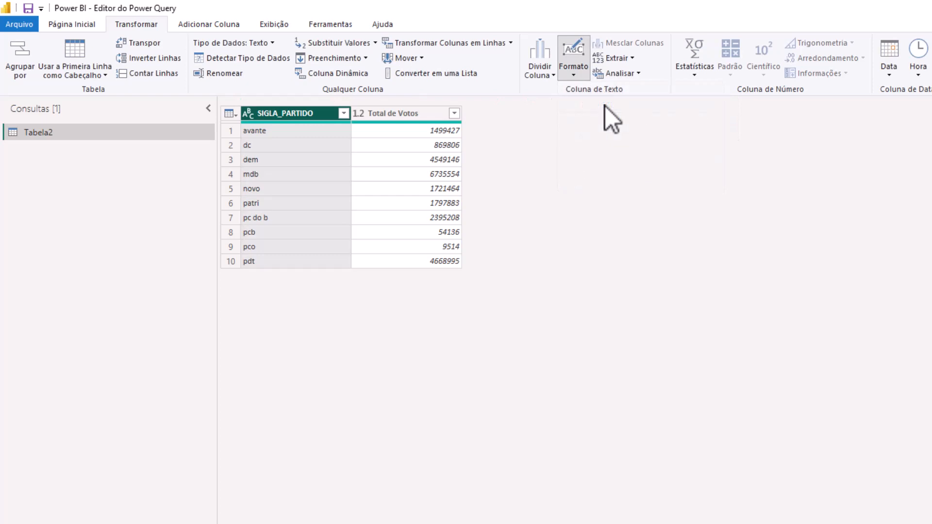
Bring up the commands for adding a new column based on SIGLA_PARTIDO
left_click(220, 23)
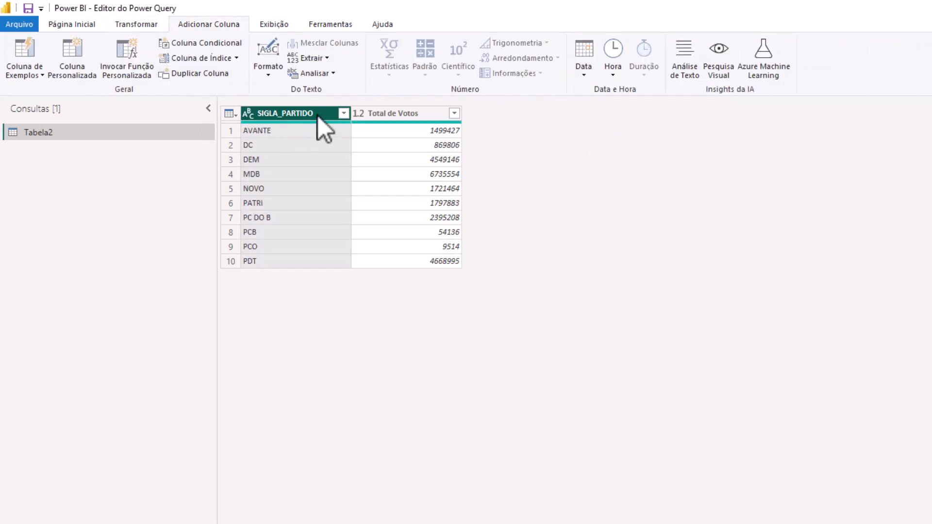